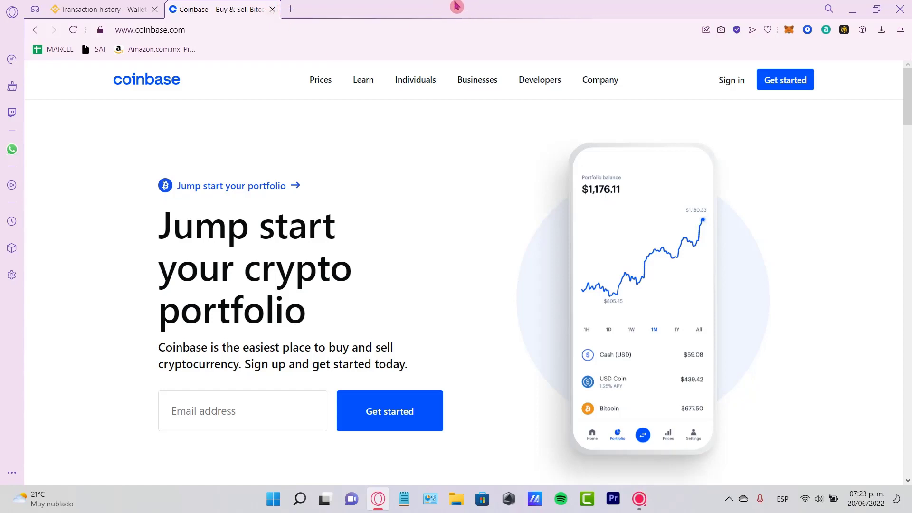
- Highlight the Coinbase name on the home page
{"action": "left_click_drag", "start_coordinate": [189, 86], "coordinate": [96, 85]}
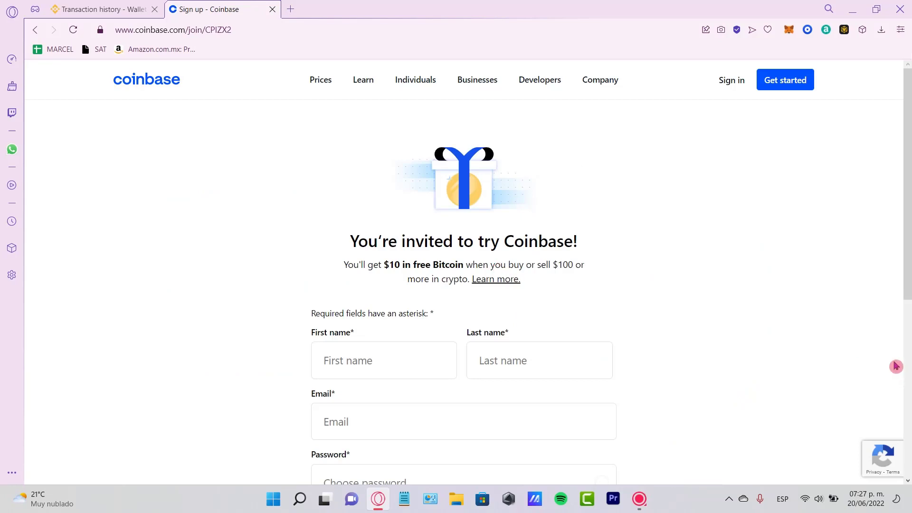
- Review the invite offer terms, highlighting the $100 purchase requirement
{"action": "scroll", "coordinate": [472, 108], "scroll_direction": "down", "scroll_amount": 4}
{"action": "scroll", "coordinate": [623, 183], "scroll_direction": "up", "scroll_amount": 4}
{"action": "left_click_drag", "start_coordinate": [460, 265], "coordinate": [384, 265]}
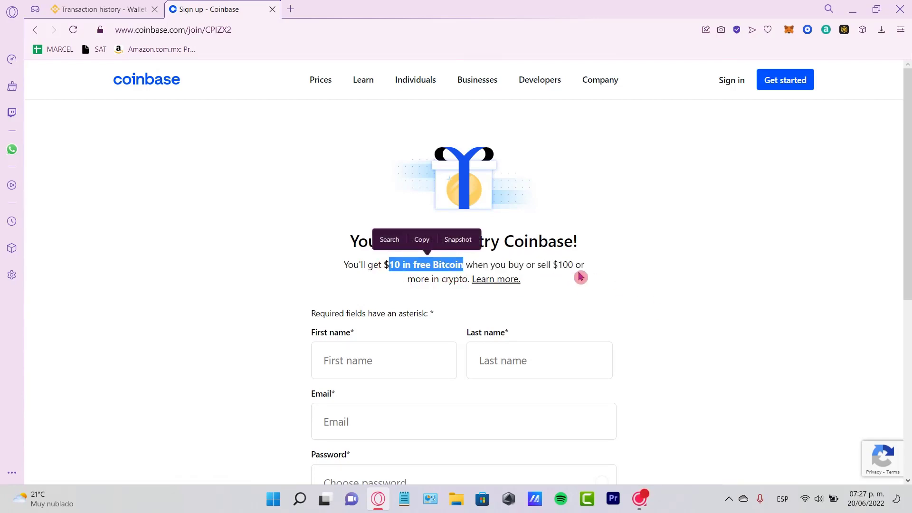
{"action": "mouse_move", "coordinate": [559, 264]}
{"action": "left_mouse_down"}
{"action": "mouse_move", "coordinate": [582, 275]}
{"action": "mouse_move", "coordinate": [554, 265]}
{"action": "left_mouse_up"}
{"action": "scroll", "coordinate": [609, 316], "scroll_direction": "down", "scroll_amount": 4}
{"action": "scroll", "coordinate": [585, 247], "scroll_direction": "up", "scroll_amount": 4}
{"action": "scroll", "coordinate": [563, 306], "scroll_direction": "down", "scroll_amount": 1}
{"action": "scroll", "coordinate": [563, 306], "scroll_direction": "down", "scroll_amount": 3}
- Fill in the first name, last name, email address and password fields
{"action": "left_click", "coordinate": [428, 195]}
{"action": "left_click", "coordinate": [478, 175]}
{"action": "left_click", "coordinate": [508, 256]}
{"action": "left_click", "coordinate": [557, 291]}
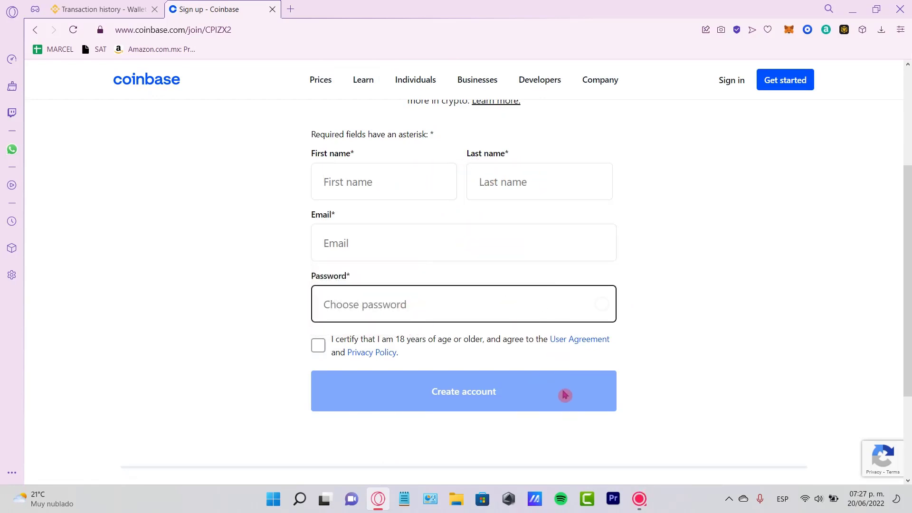
{"action": "left_click", "coordinate": [401, 237]}
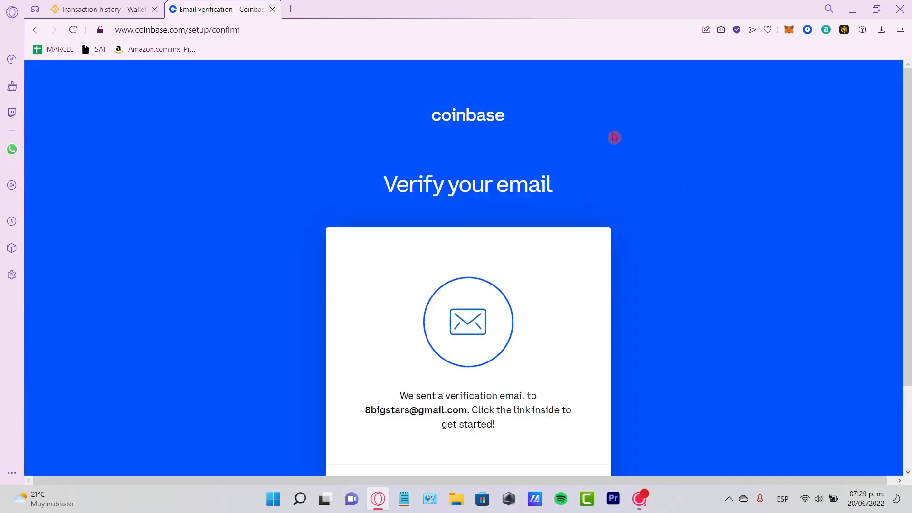
- Load the mail inbox in a new tab and find the Coinbase verification email
{"action": "scroll", "coordinate": [670, 211], "scroll_direction": "down", "scroll_amount": 2}
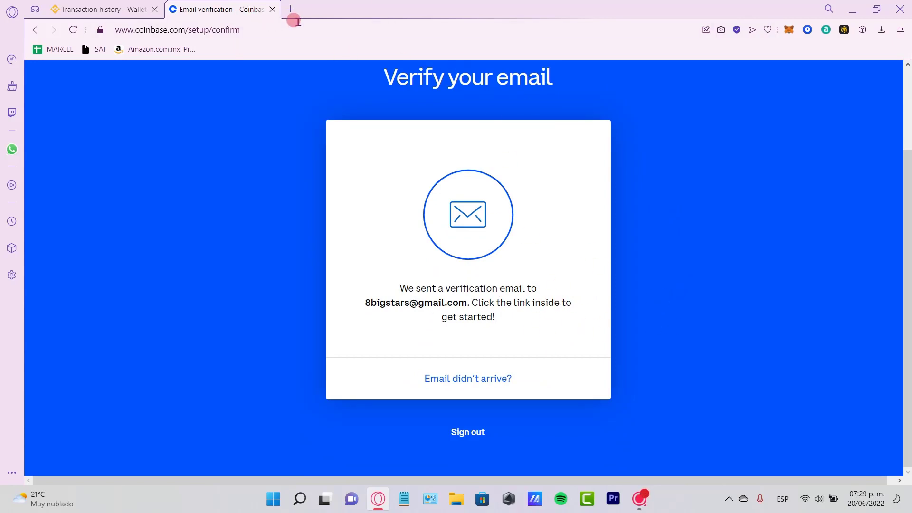
{"action": "left_click", "coordinate": [291, 10]}
{"action": "key", "text": "ctrl+v"}
{"action": "key", "text": "Return"}
{"action": "left_click", "coordinate": [290, 7]}
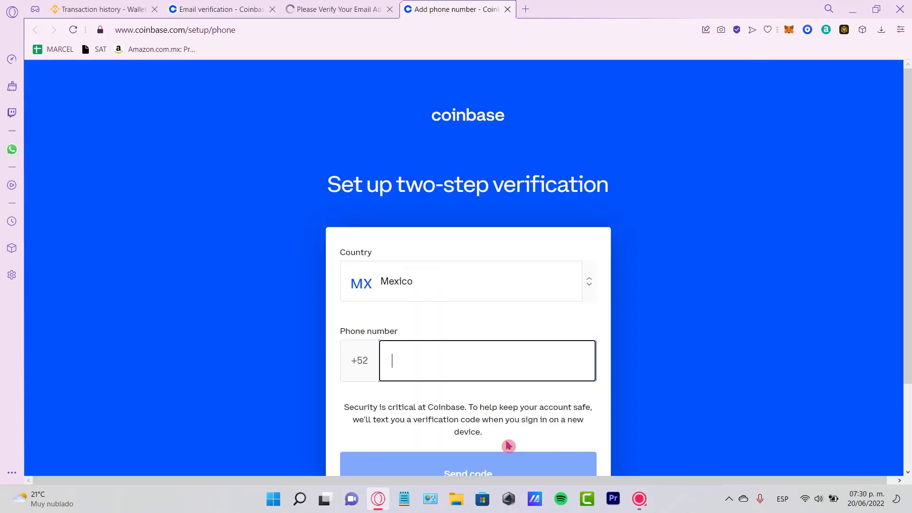
{"action": "scroll", "coordinate": [679, 319], "scroll_direction": "down", "scroll_amount": 2}
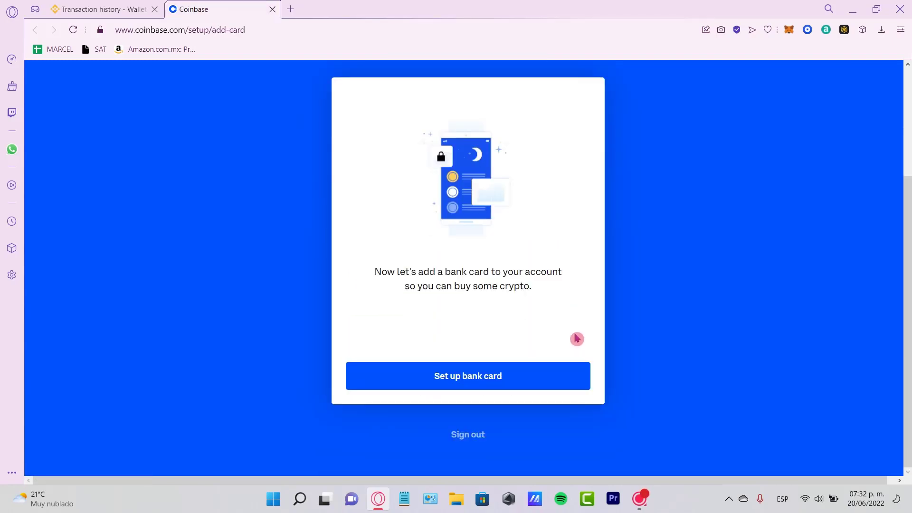
- Start adding a bank card, then agree to transfer crypto from another wallet
{"action": "left_click_drag", "start_coordinate": [443, 266], "coordinate": [581, 265]}
{"action": "left_click", "coordinate": [559, 303]}
{"action": "left_click", "coordinate": [484, 384]}
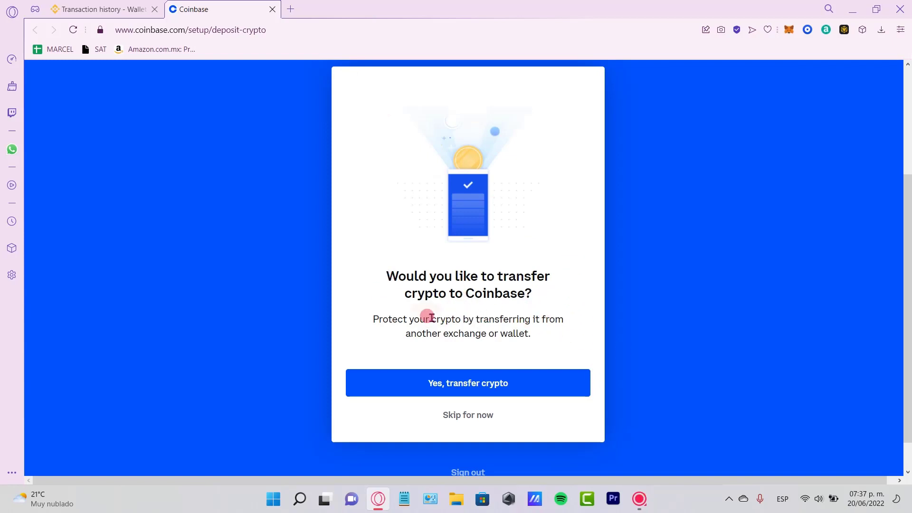
{"action": "left_click_drag", "start_coordinate": [430, 319], "coordinate": [517, 335]}
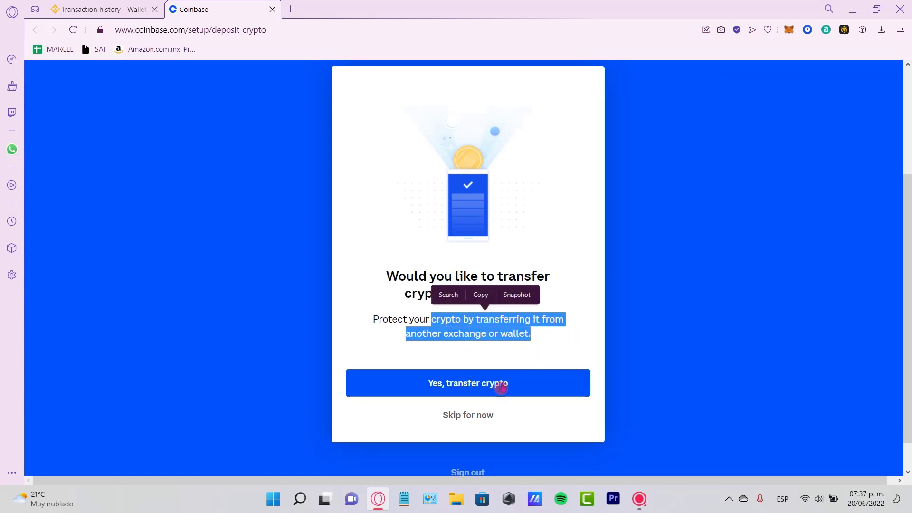
{"action": "left_click", "coordinate": [473, 391]}
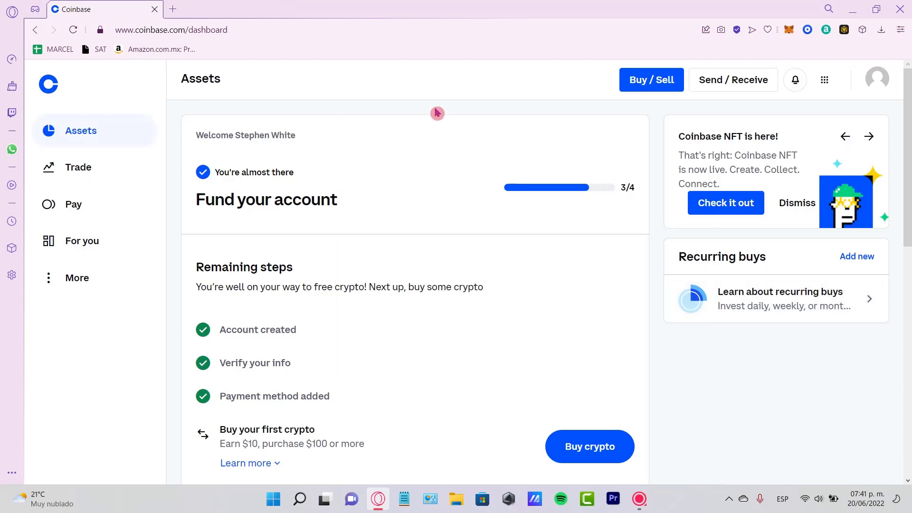
{"action": "scroll", "coordinate": [509, 317], "scroll_direction": "down", "scroll_amount": 3}
{"action": "left_click_drag", "start_coordinate": [310, 150], "coordinate": [215, 150]}
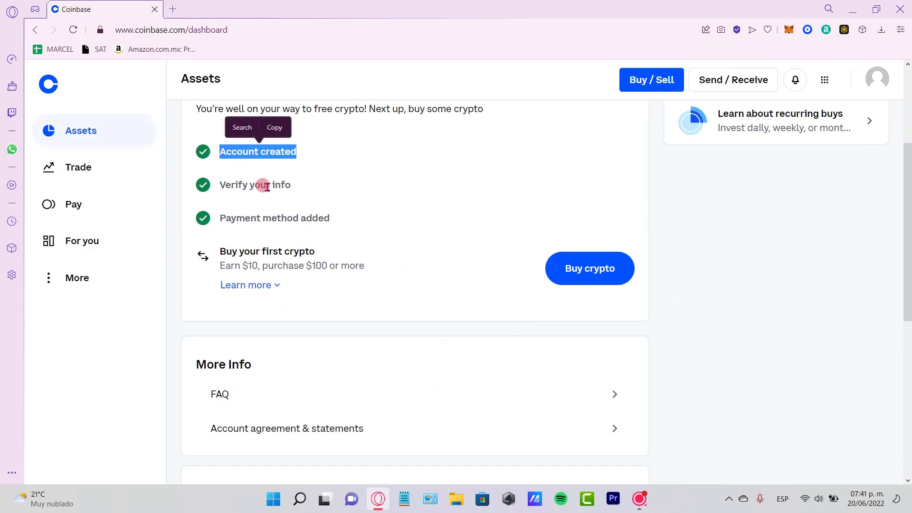
{"action": "left_click_drag", "start_coordinate": [301, 188], "coordinate": [217, 185]}
{"action": "left_click_drag", "start_coordinate": [354, 223], "coordinate": [228, 220]}
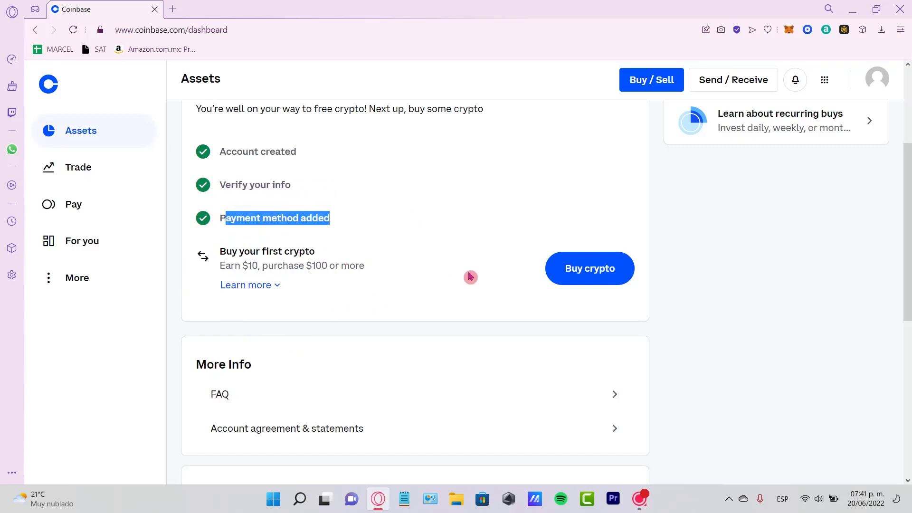
{"action": "scroll", "coordinate": [605, 306], "scroll_direction": "down", "scroll_amount": 4}
{"action": "scroll", "coordinate": [599, 332], "scroll_direction": "up", "scroll_amount": 8}
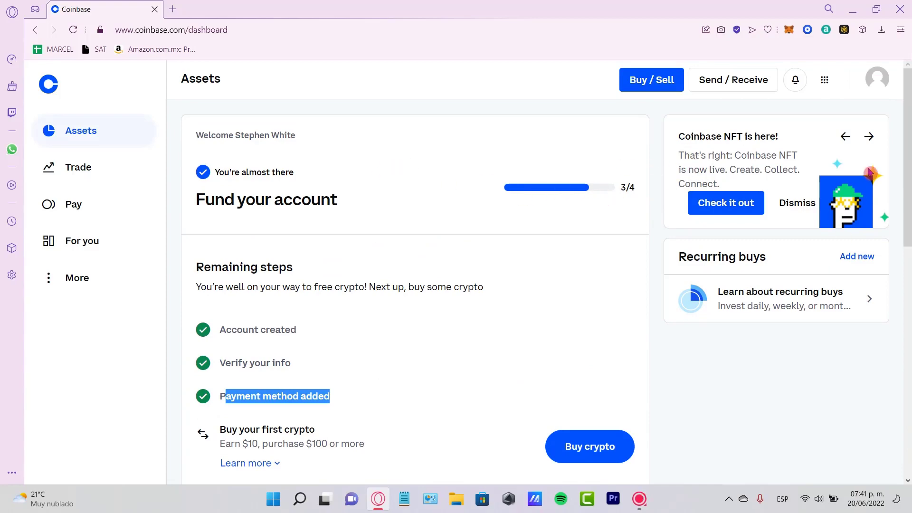
- Open account Settings from the profile menu and review what Level 1 allows
{"action": "left_click", "coordinate": [877, 82]}
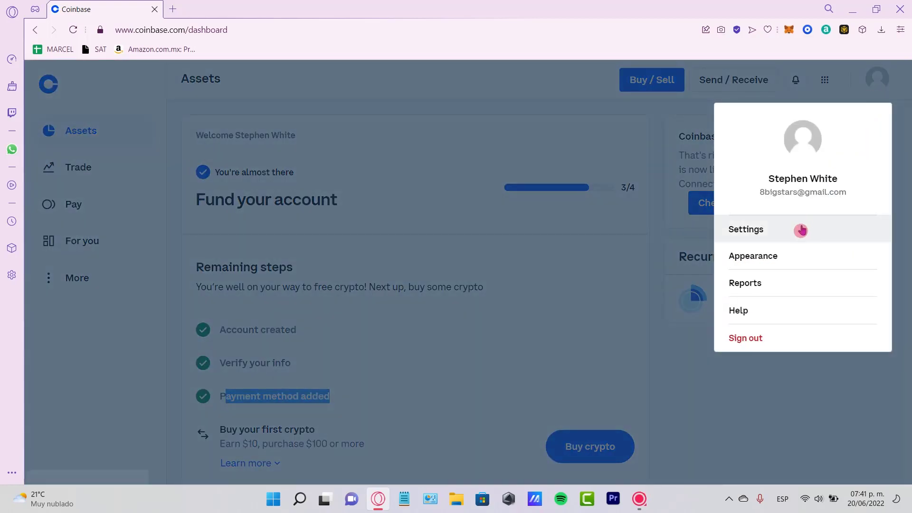
{"action": "left_click", "coordinate": [776, 236]}
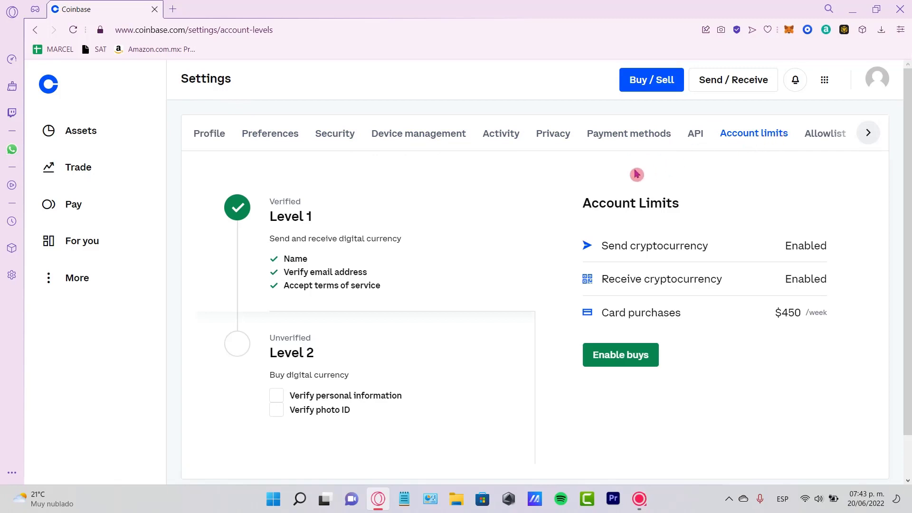
{"action": "left_click_drag", "start_coordinate": [333, 218], "coordinate": [275, 211]}
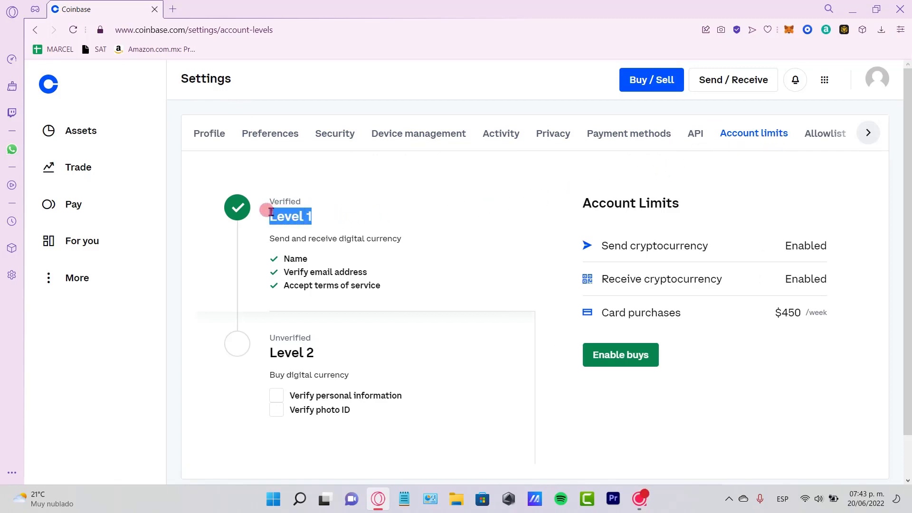
{"action": "left_click_drag", "start_coordinate": [269, 241], "coordinate": [412, 245]}
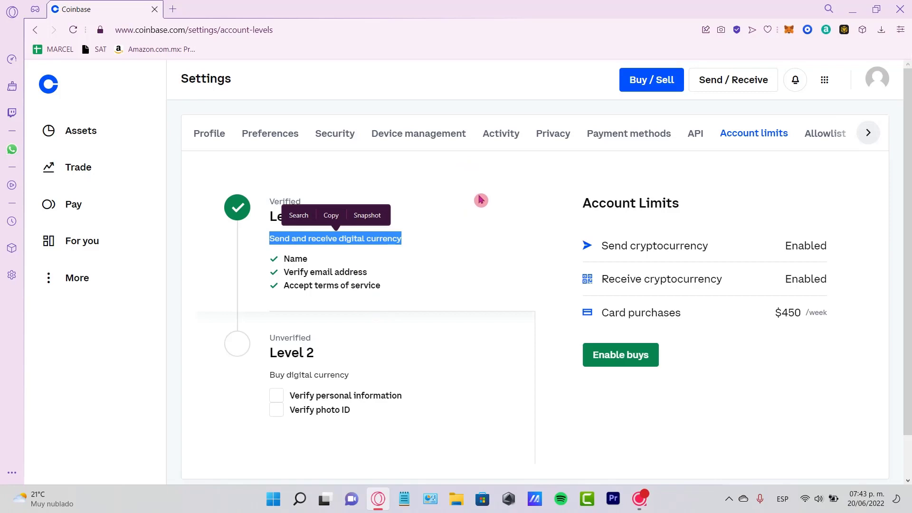
- Review the unverified Level 2 and its personal information requirement
{"action": "scroll", "coordinate": [482, 201], "scroll_direction": "down", "scroll_amount": 1}
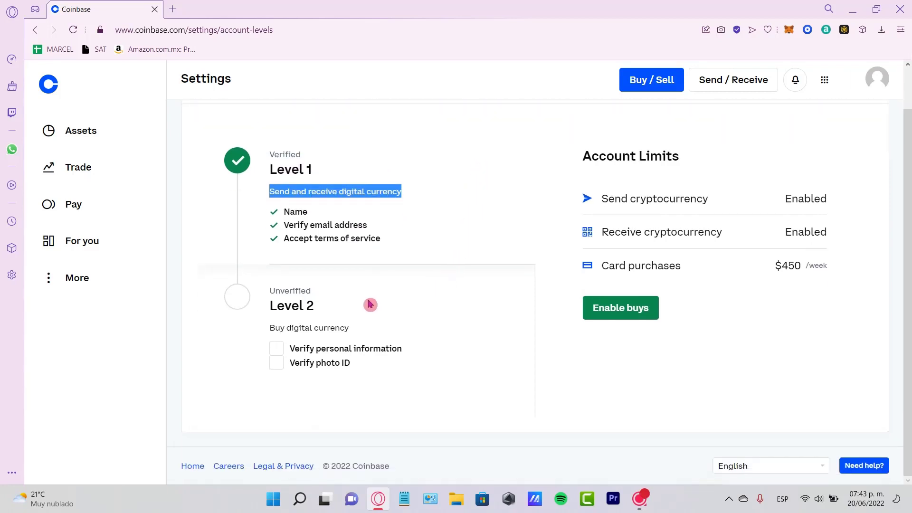
{"action": "left_click_drag", "start_coordinate": [321, 308], "coordinate": [270, 291]}
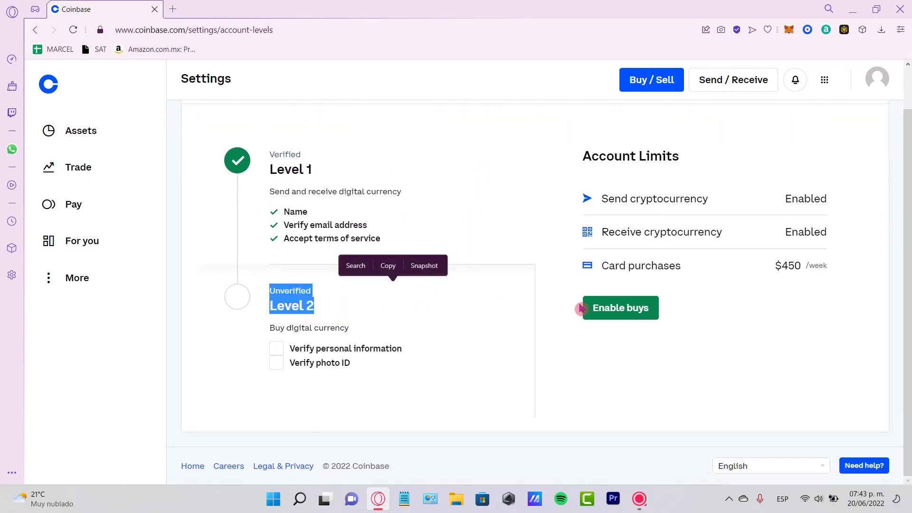
{"action": "left_click", "coordinate": [483, 326]}
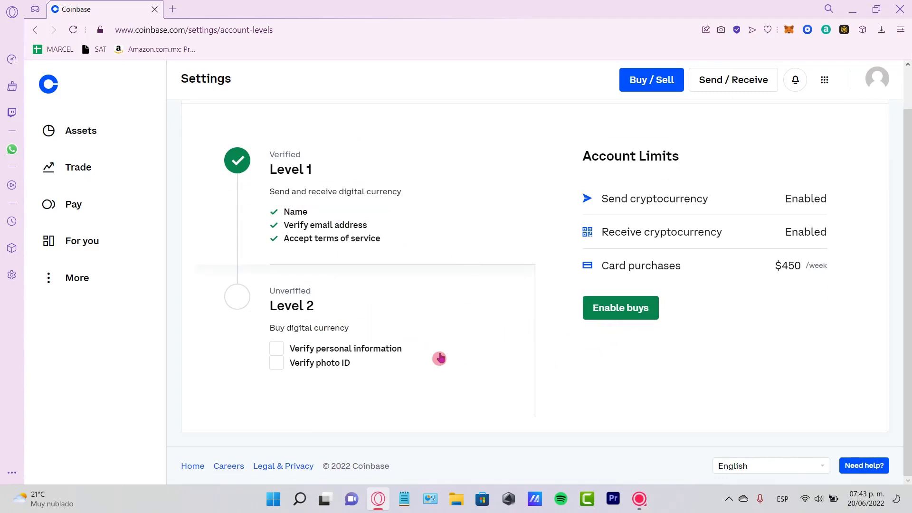
{"action": "left_click_drag", "start_coordinate": [296, 352], "coordinate": [296, 379]}
- Start identity verification via Enable buys and review the remaining photo ID requirement
{"action": "left_click", "coordinate": [348, 368]}
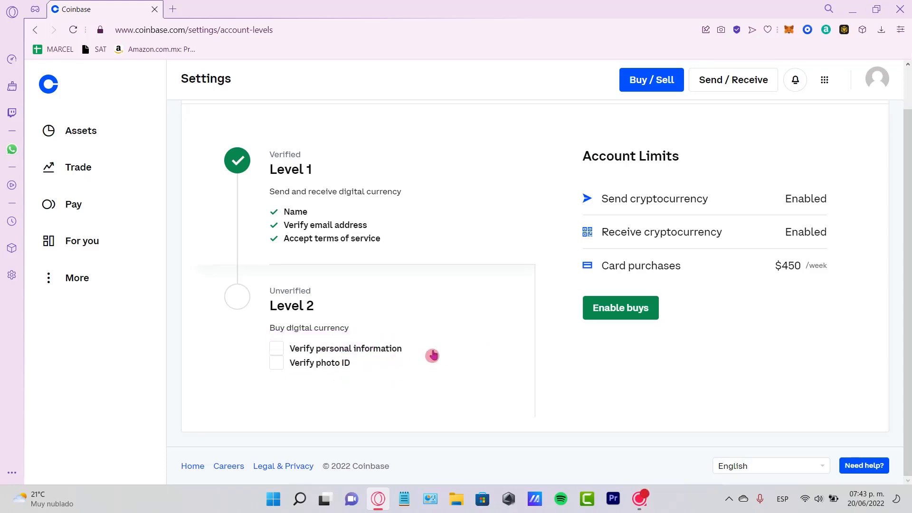
{"action": "left_click", "coordinate": [613, 313]}
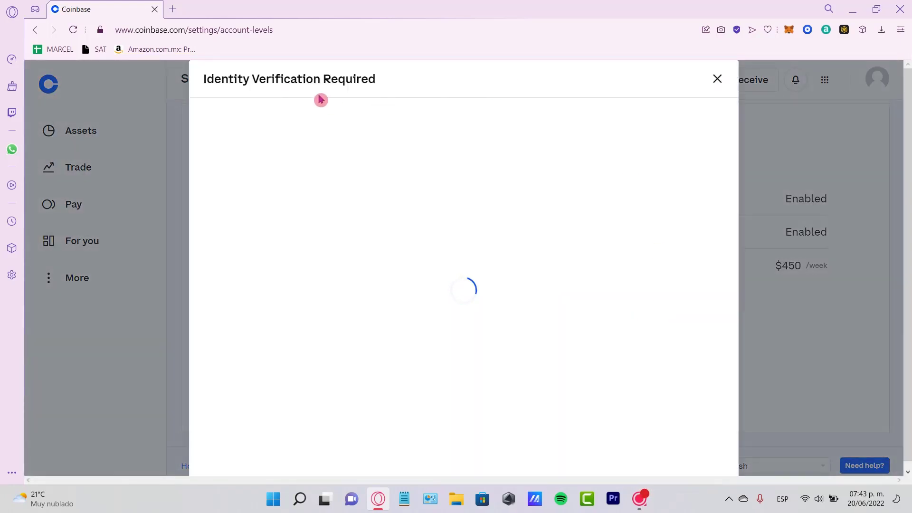
{"action": "left_click_drag", "start_coordinate": [193, 79], "coordinate": [217, 152]}
{"action": "left_click", "coordinate": [378, 122]}
{"action": "scroll", "coordinate": [372, 228], "scroll_direction": "down", "scroll_amount": 2}
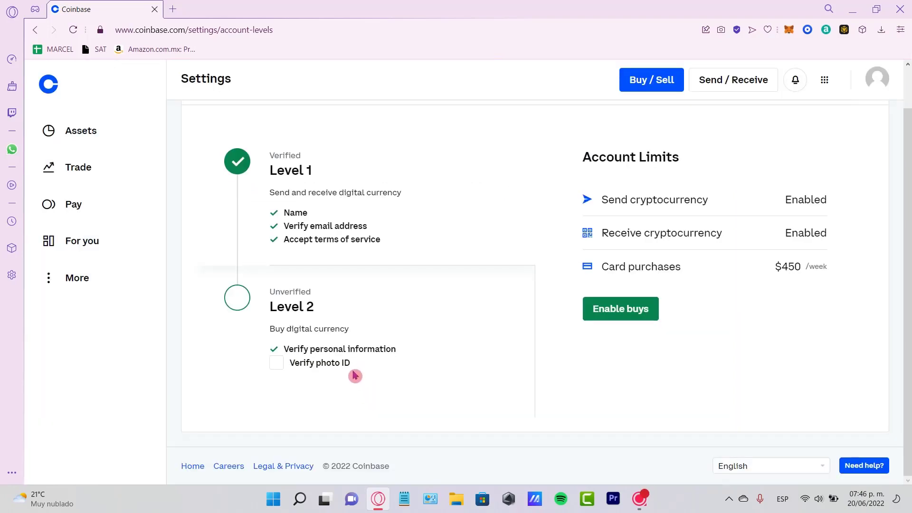
{"action": "left_click_drag", "start_coordinate": [353, 373], "coordinate": [287, 371]}
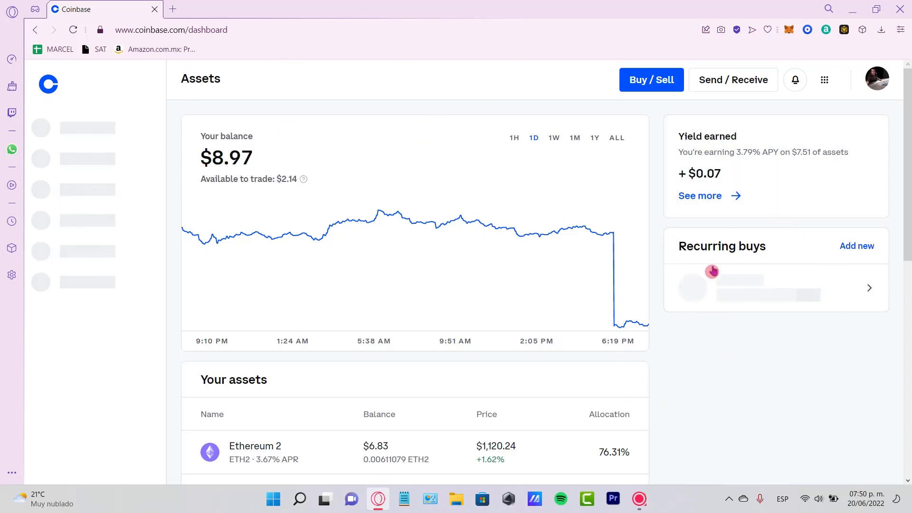
{"action": "scroll", "coordinate": [711, 278], "scroll_direction": "down", "scroll_amount": 10}
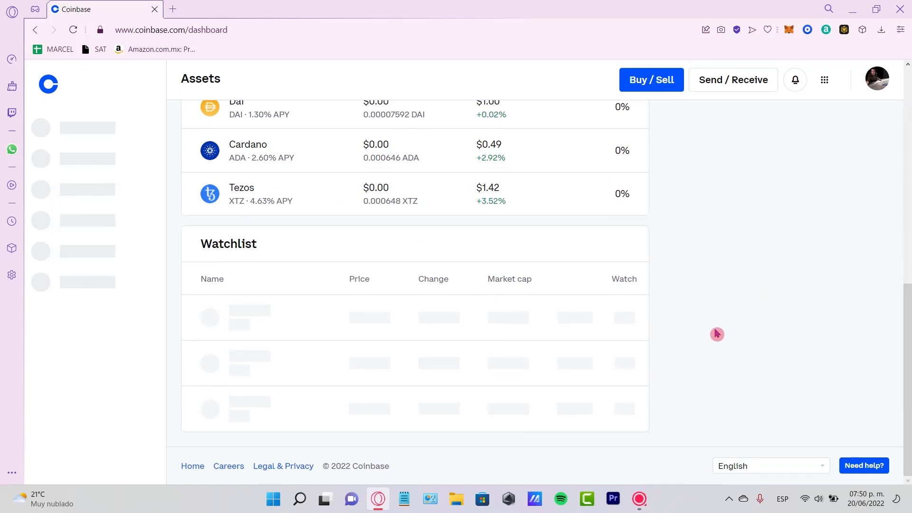
{"action": "scroll", "coordinate": [716, 336], "scroll_direction": "up", "scroll_amount": 3}
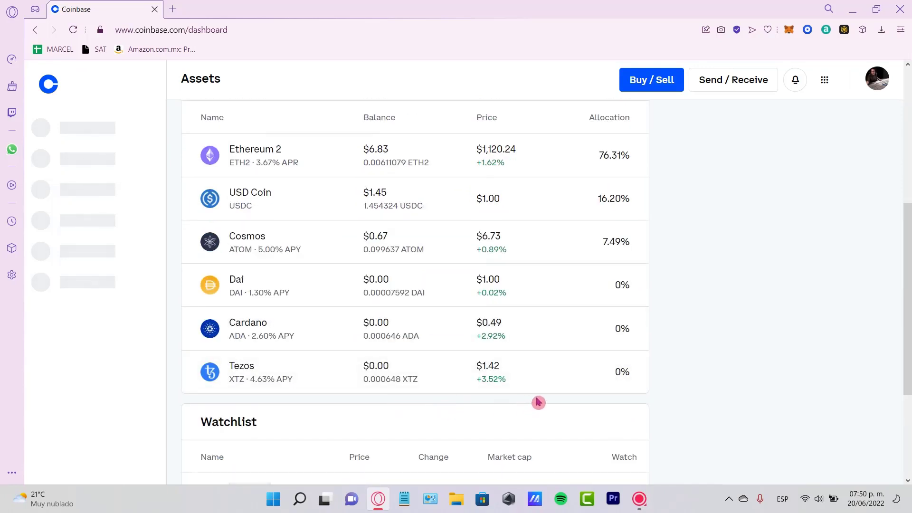
{"action": "scroll", "coordinate": [438, 312], "scroll_direction": "up", "scroll_amount": 4}
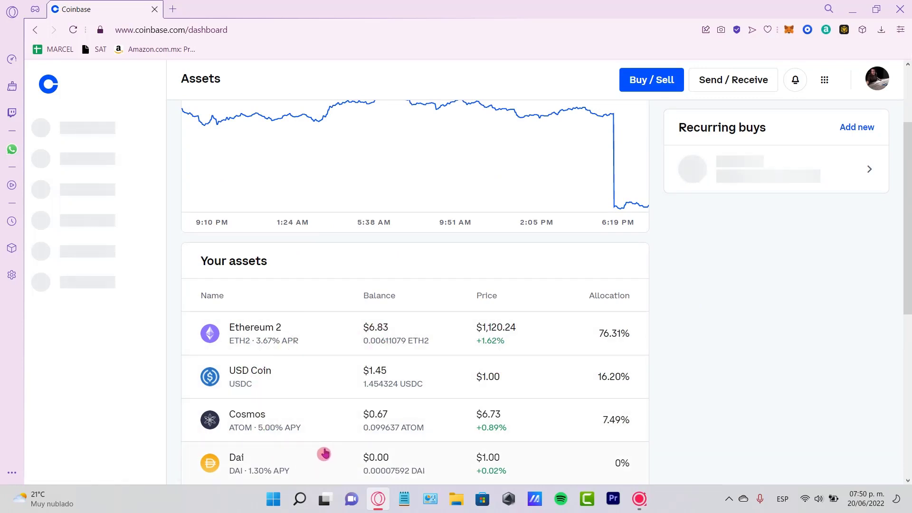
{"action": "scroll", "coordinate": [322, 452], "scroll_direction": "up", "scroll_amount": 3}
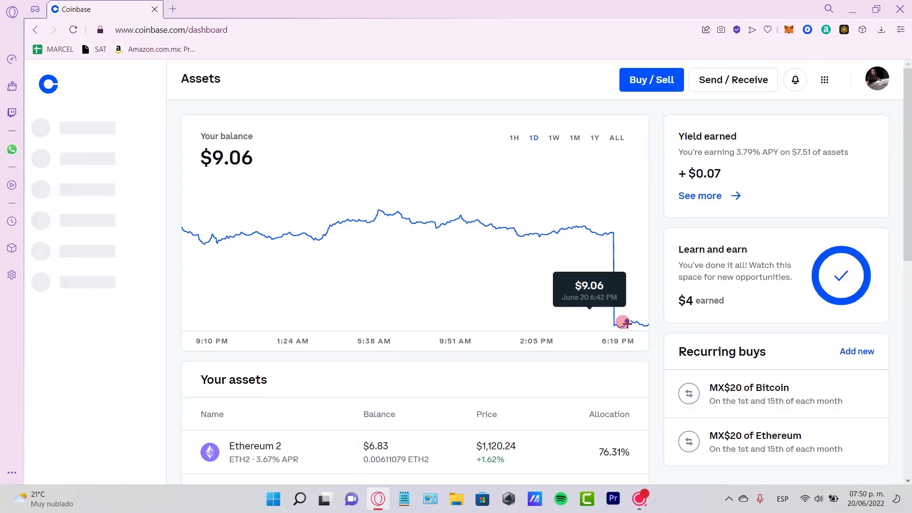